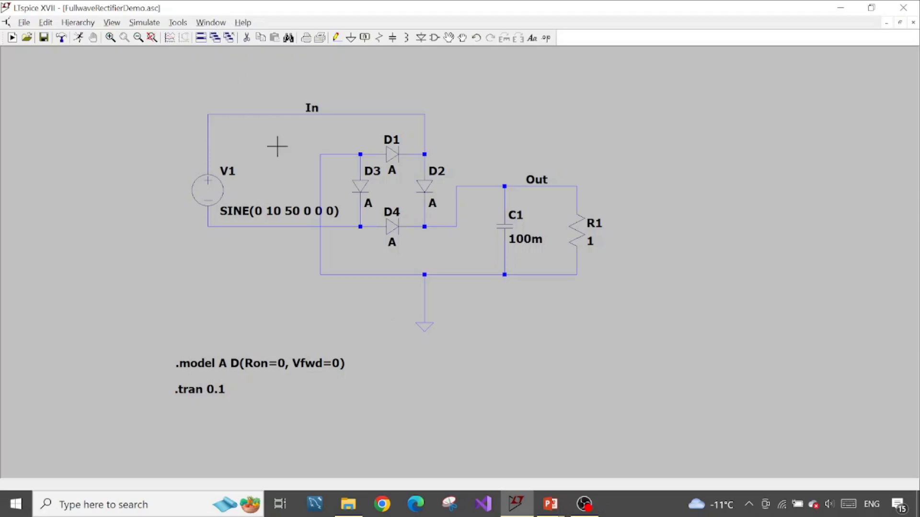
- Open the Simulate menu for the FullwaveRectifierDemo bridge rectifier schematic
left_click(152, 22)
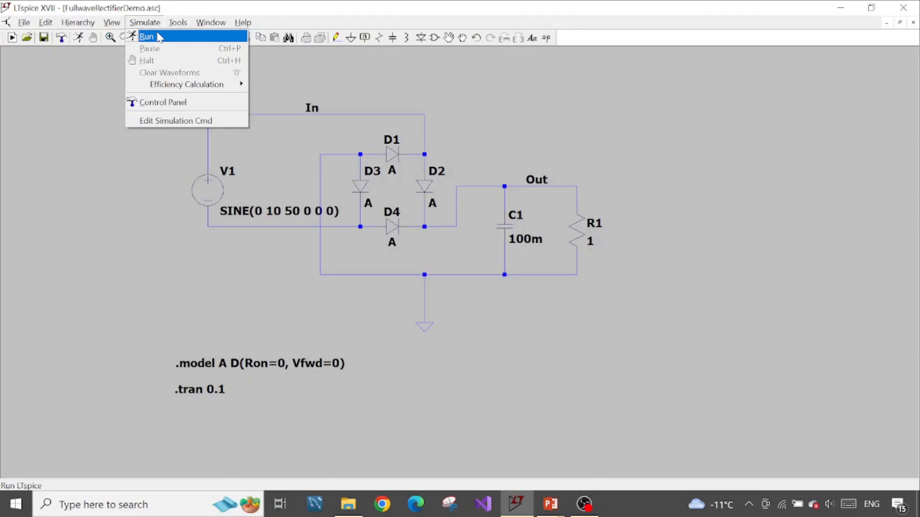
- Run the transient simulation and plot the V(in) and V(out) waveforms
left_click(158, 38)
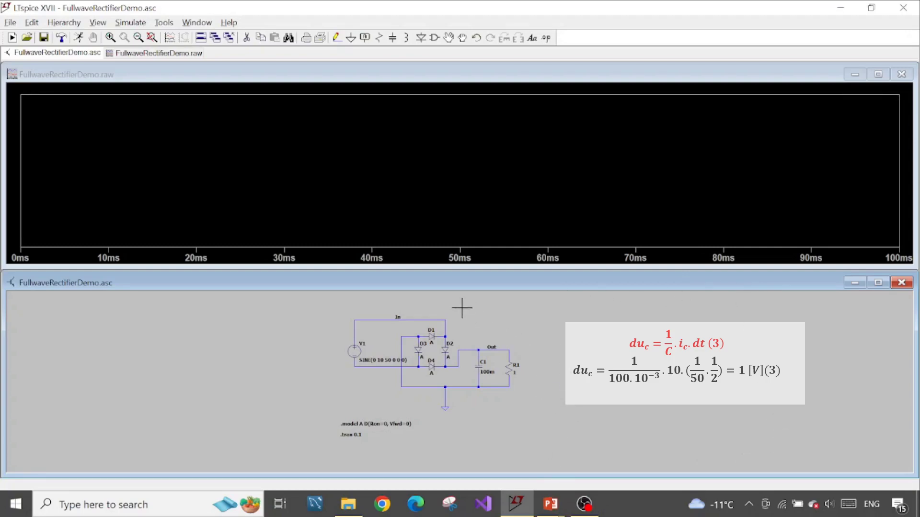
left_click(383, 320)
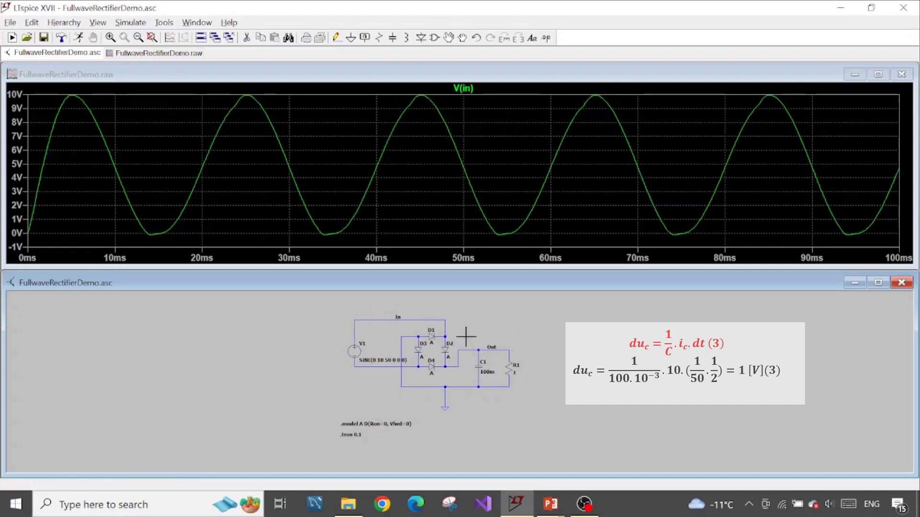
left_click(508, 346)
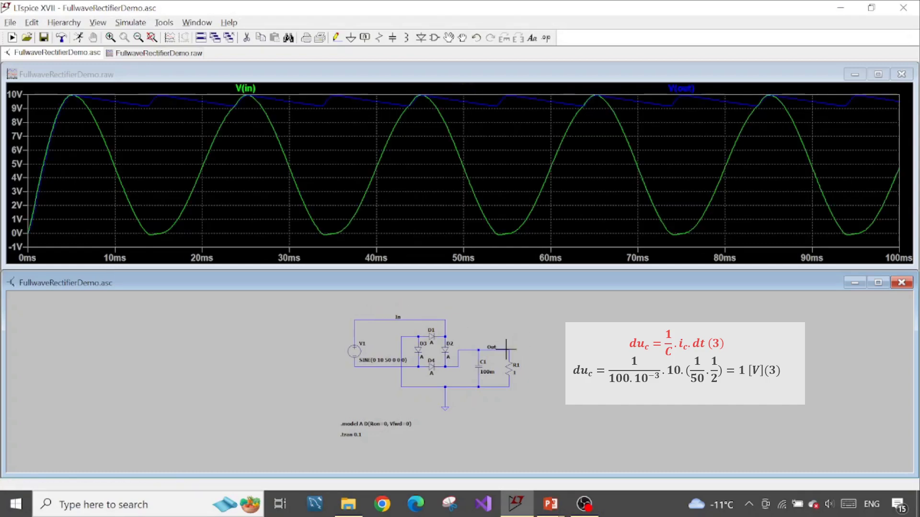
- Attach both the 1st and 2nd cursors to the V(out) trace
right_click(692, 91)
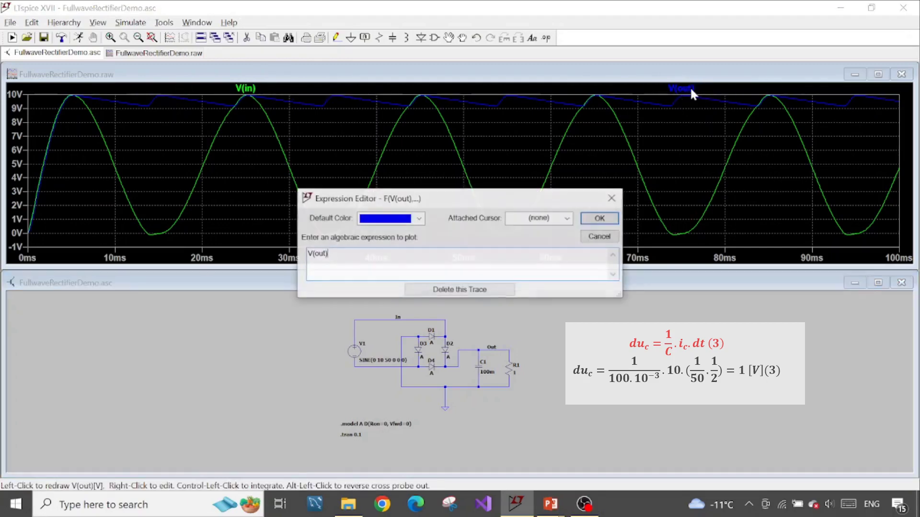
left_click(538, 218)
left_click(539, 264)
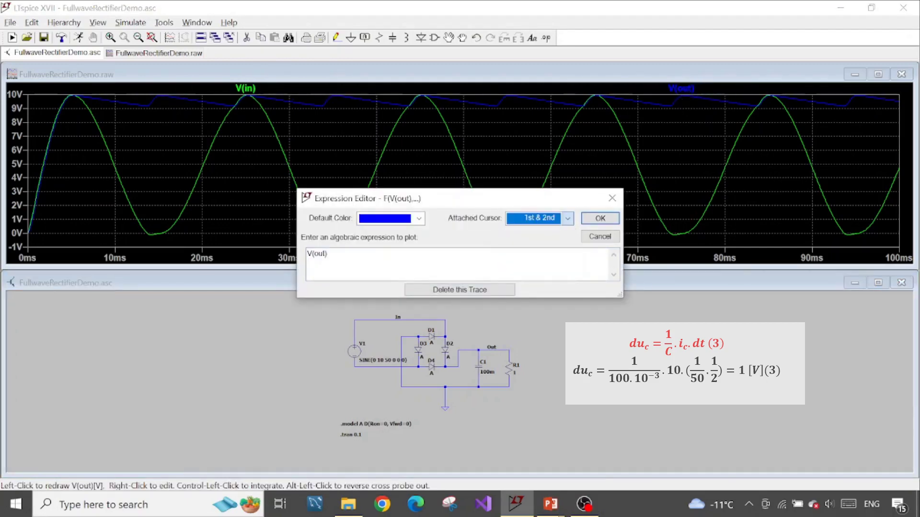
left_click(600, 218)
left_click_drag(746, 334, 134, 244)
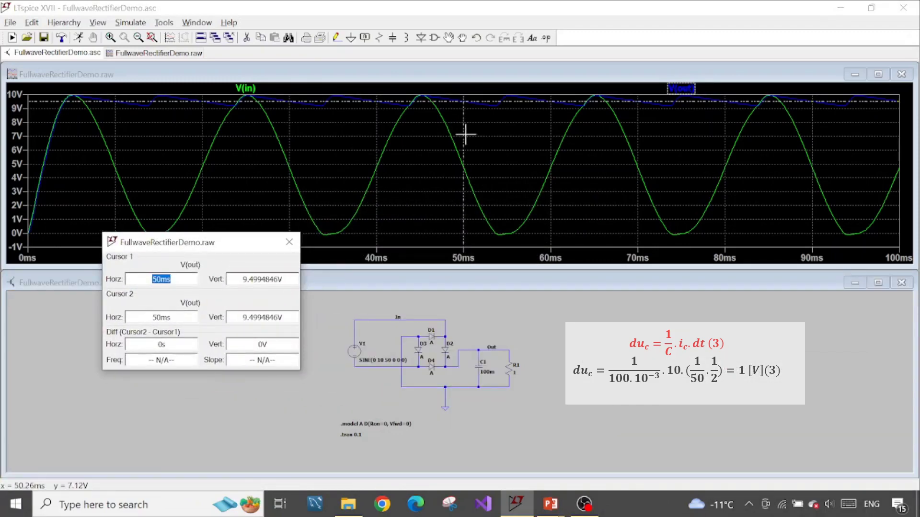
- Place the cursors on a ripple trough and the next peak, read 788.21 mV, then remove them
left_click_drag(465, 134, 407, 145)
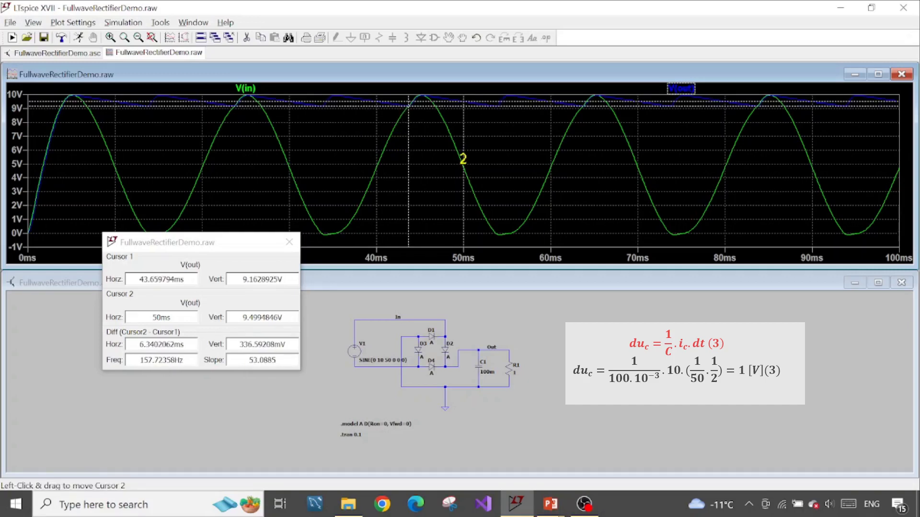
left_click_drag(463, 159, 421, 154)
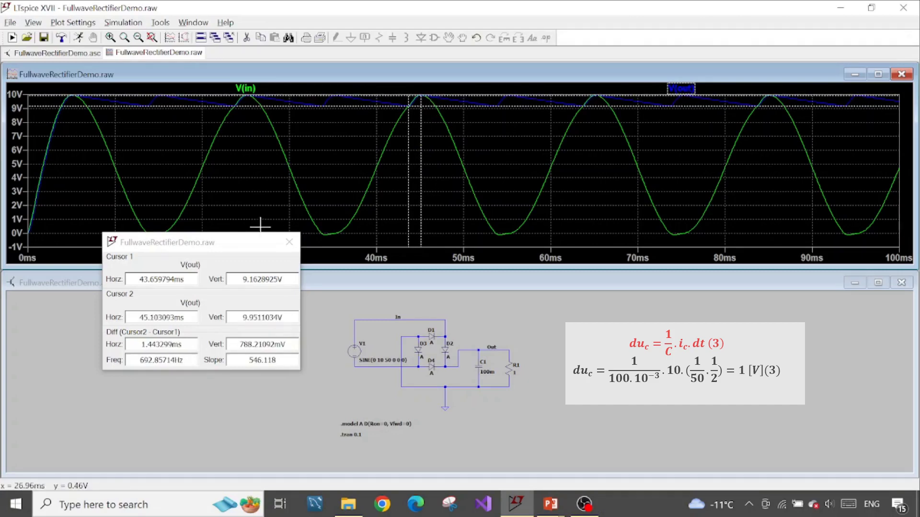
left_click_drag(231, 243, 252, 188)
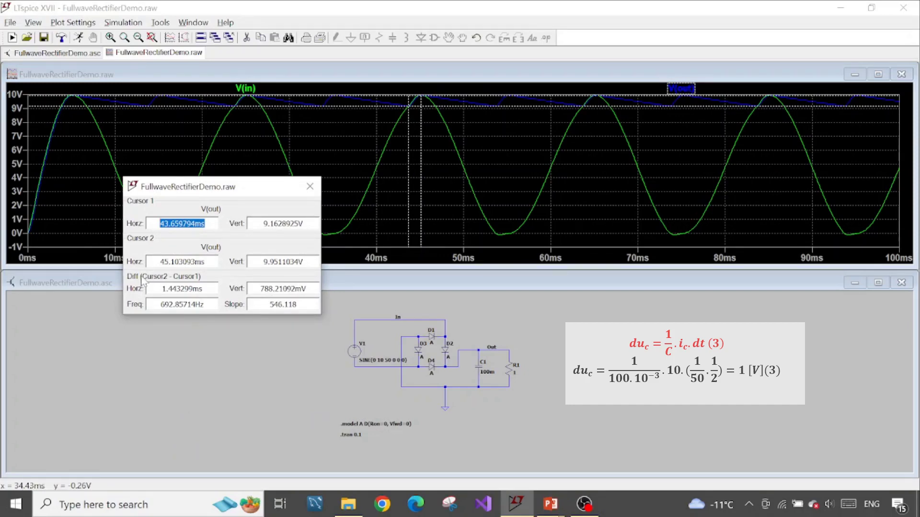
left_click_drag(259, 289, 314, 286)
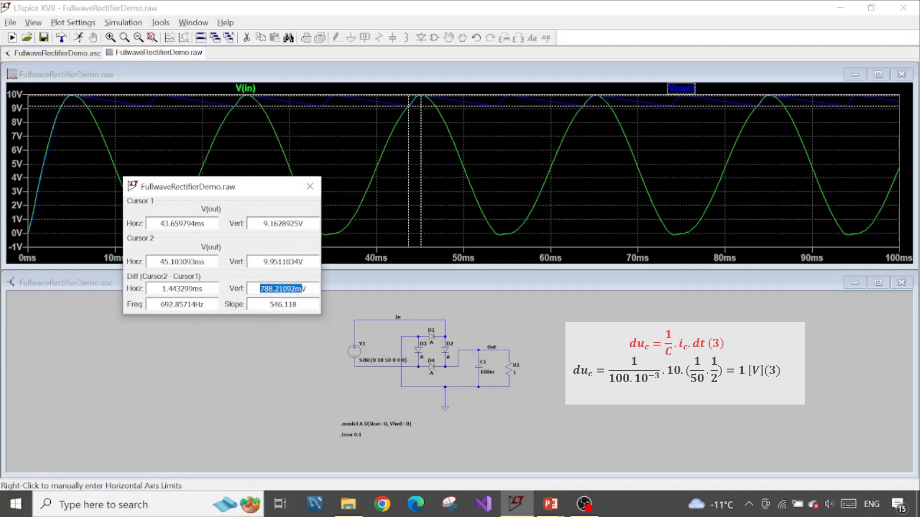
left_click_drag(306, 288, 260, 289)
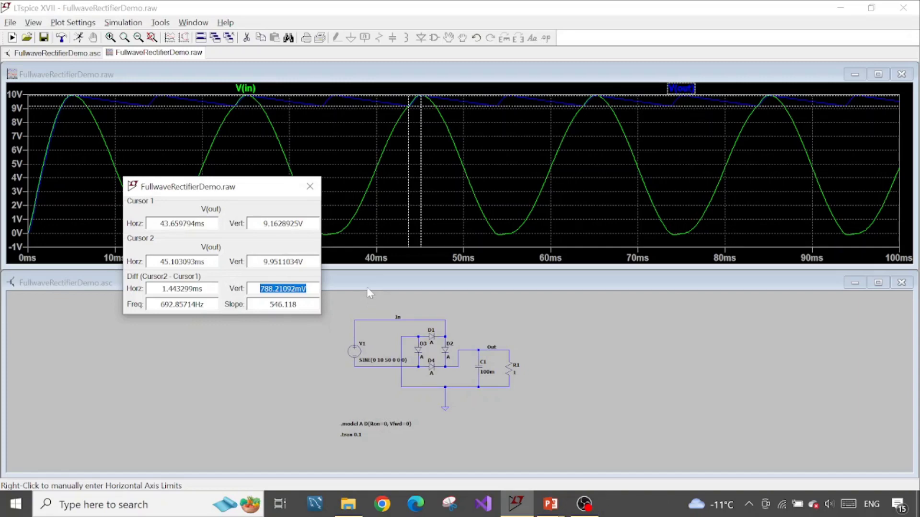
left_click(310, 187)
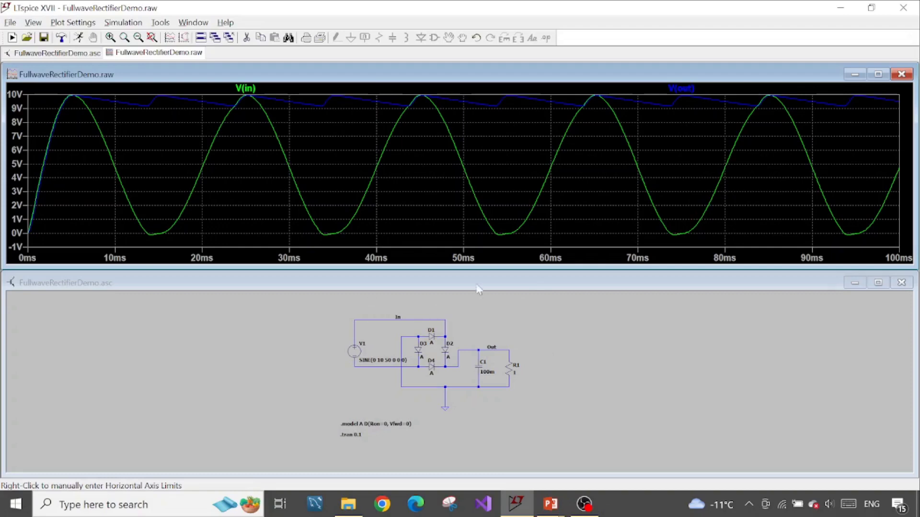
- Close the plot, maximize the schematic, and open the .model A D directive to edit Vfwd
left_click(901, 75)
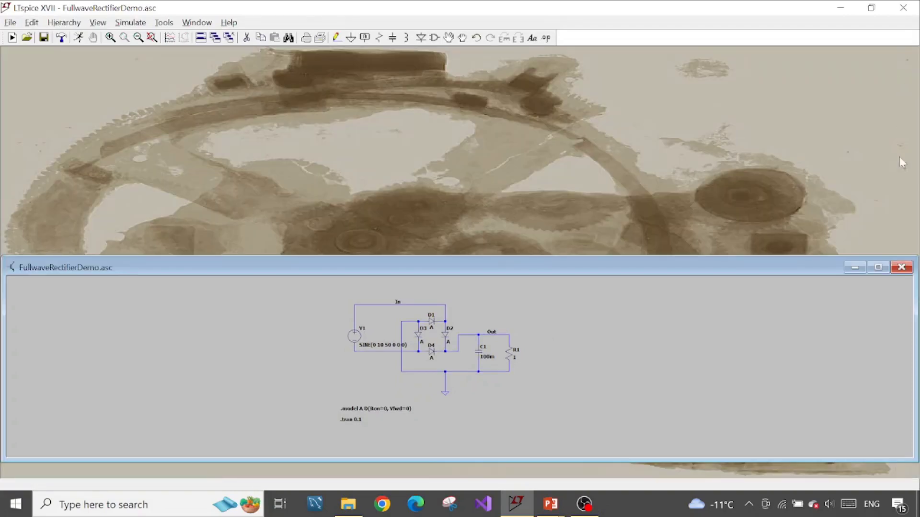
left_click(877, 268)
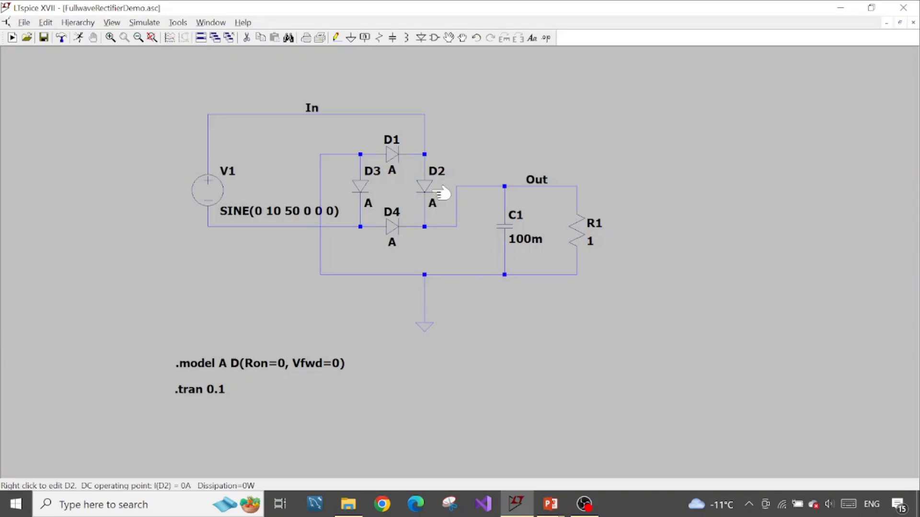
right_click(334, 363)
left_click(395, 255)
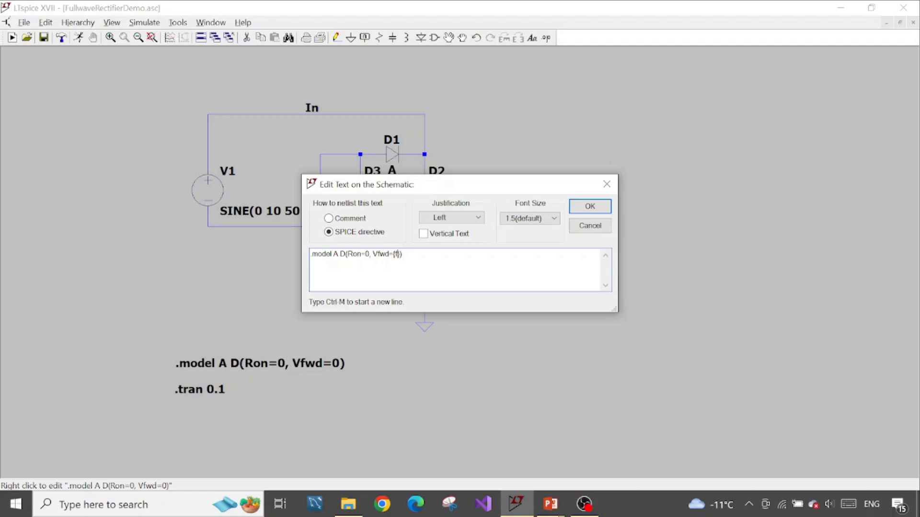
- Make the diode's Vfwd the parameter {fwd} and begin a new .step SPICE directive
type("wd")
key("Return")
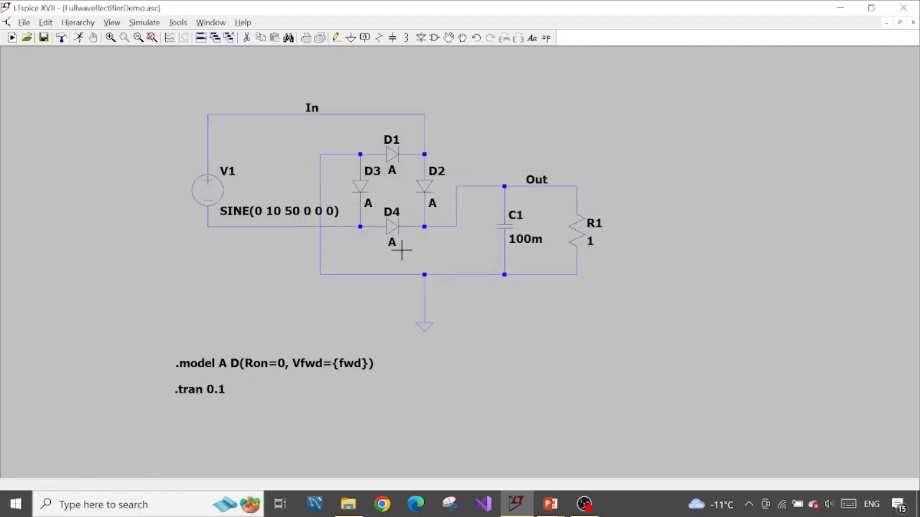
right_click(472, 132)
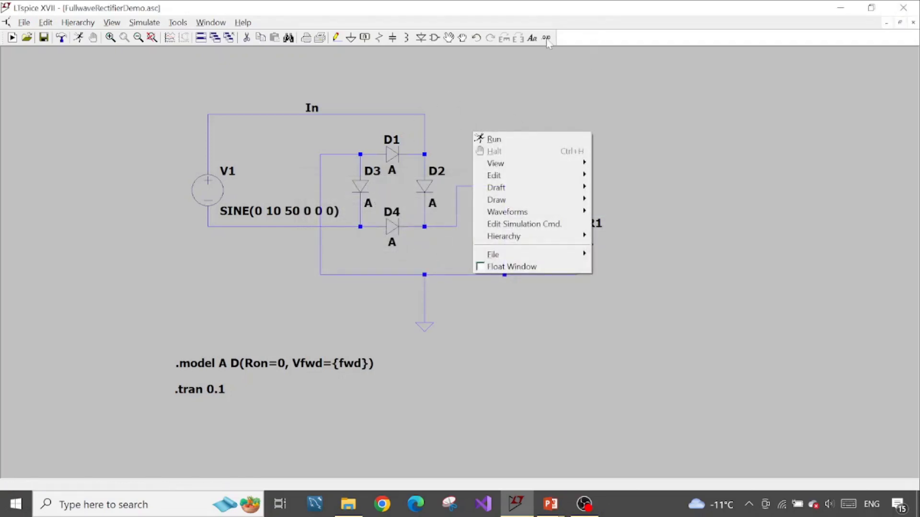
left_click(547, 38)
right_click(405, 257)
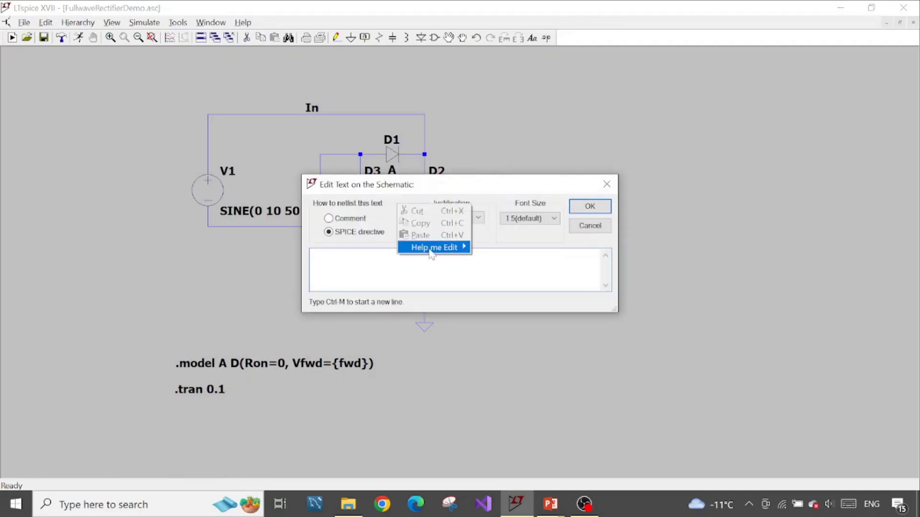
mouse_move(432, 254)
left_click(510, 269)
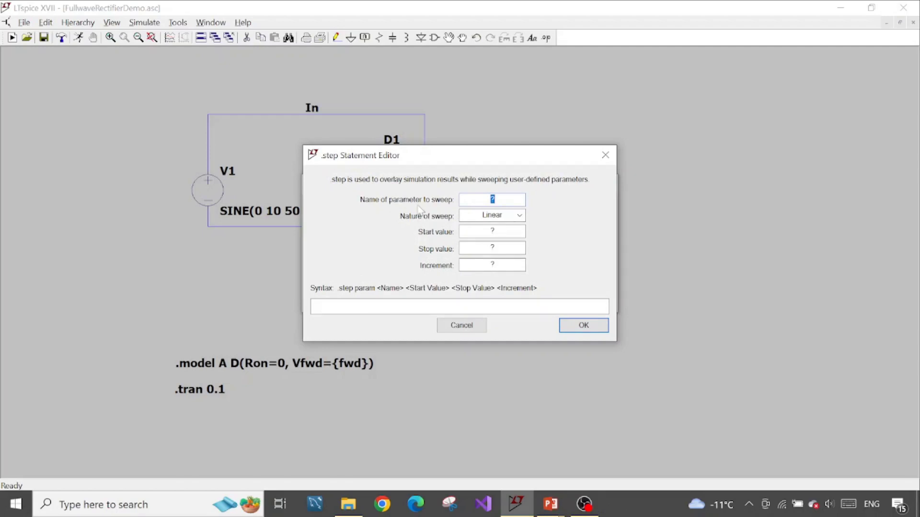
- Define the .step sweep of parameter fwd as a list of 0, 0.7 and 0.7
type("fwd")
left_click(504, 216)
left_click(492, 258)
key("Tab")
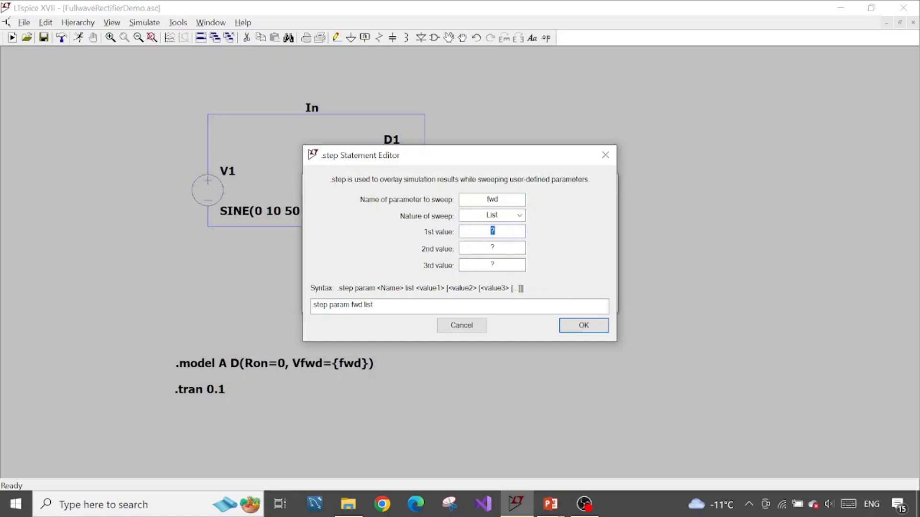
type("0")
key("Tab")
type("0.7")
key("Tab")
type("0.7")
key("Return")
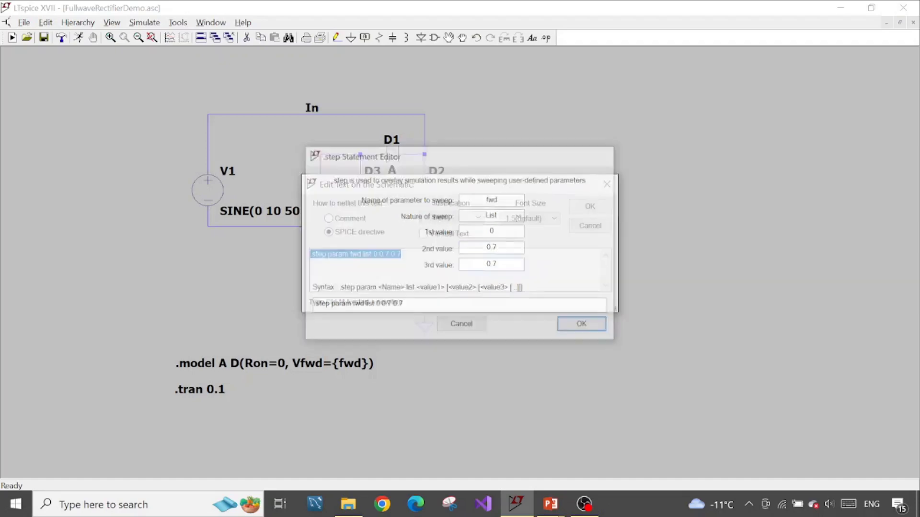
- Place the .step directive below .tran, run the simulation, and plot V(in) and V(out)
left_click(171, 414)
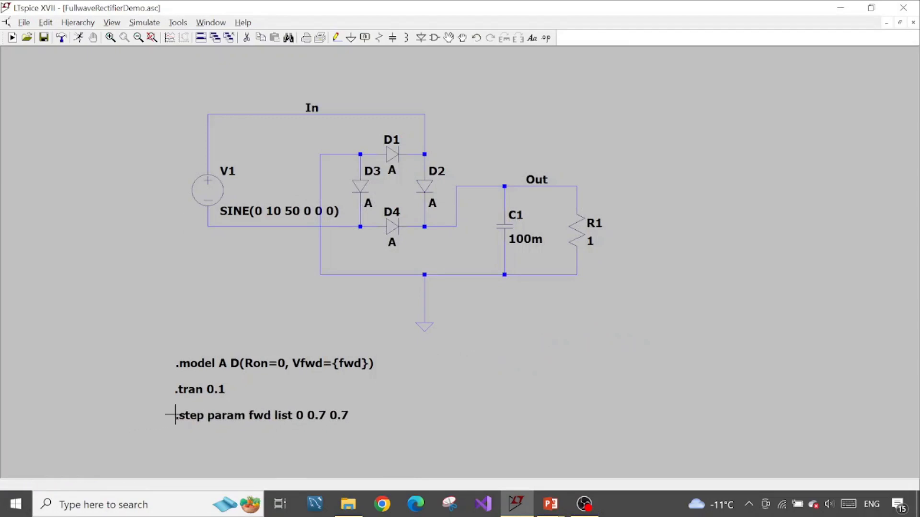
left_click(152, 26)
left_click(152, 35)
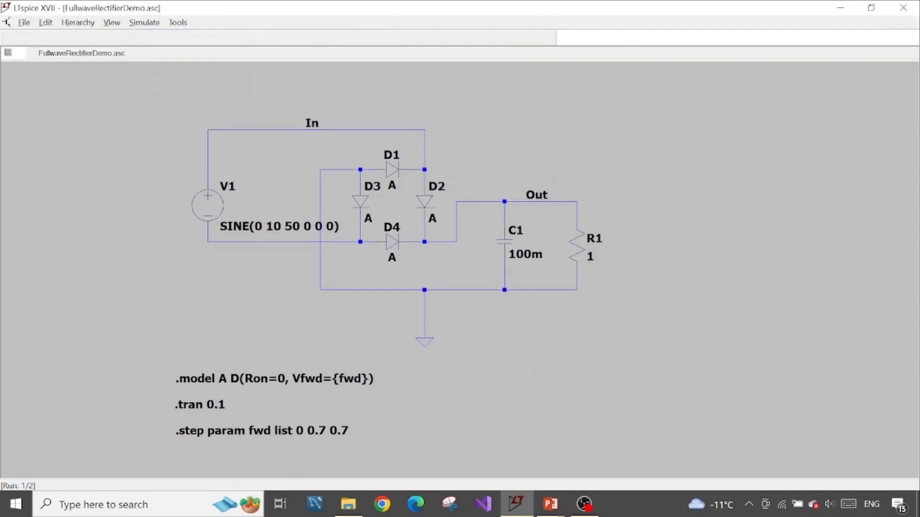
left_click(389, 320)
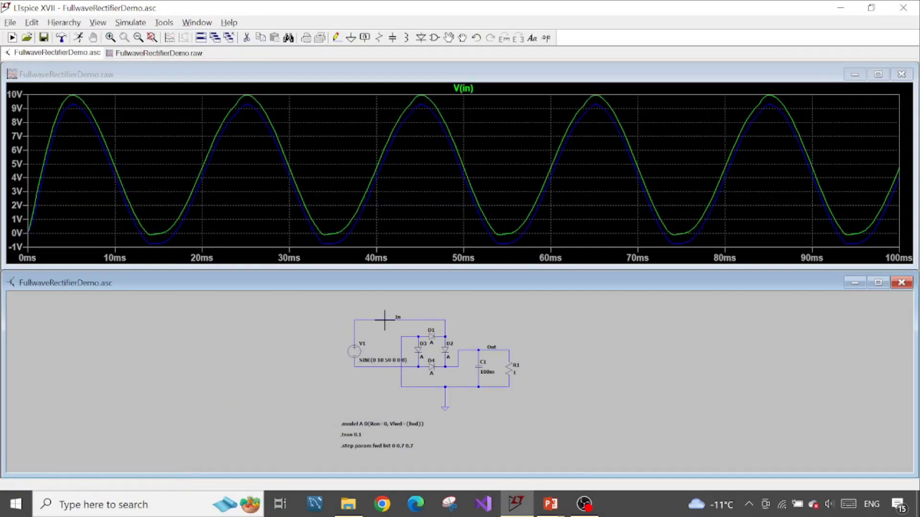
left_click(502, 347)
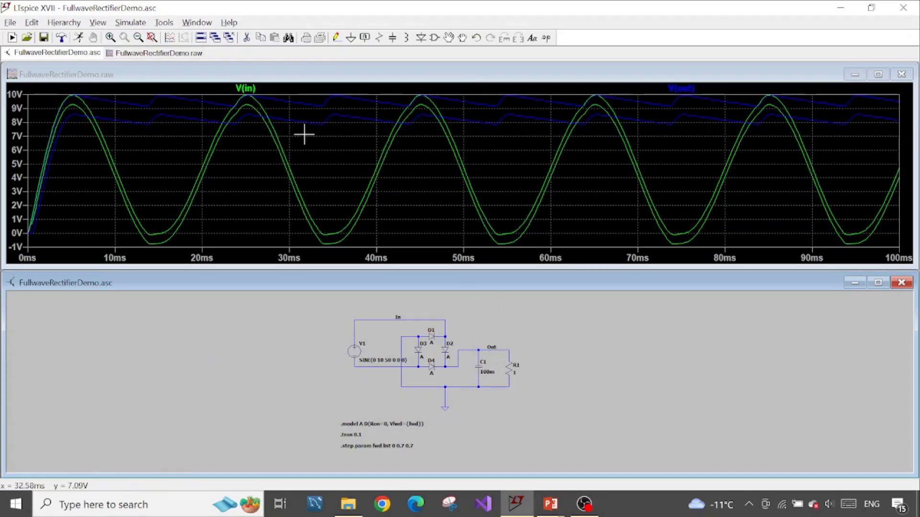
- Show only step 1 (fwd = 0) in the waveform plot
right_click(251, 162)
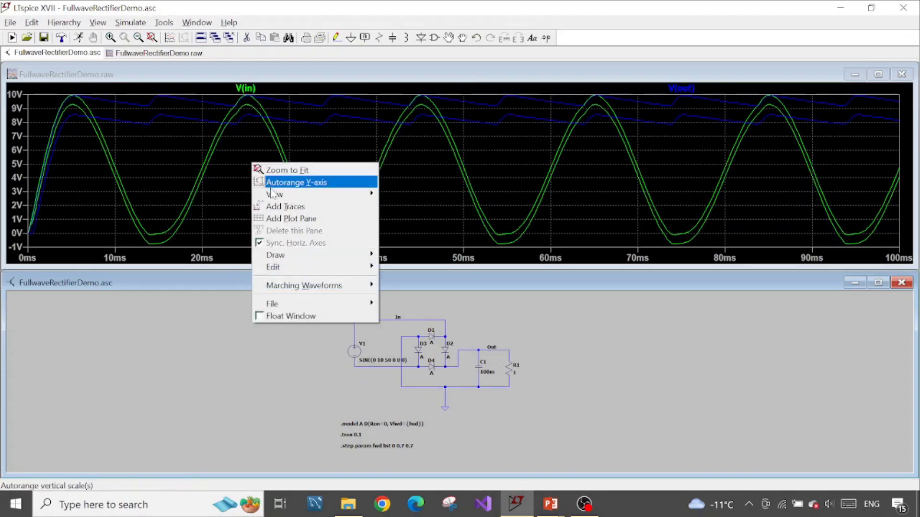
mouse_move(272, 195)
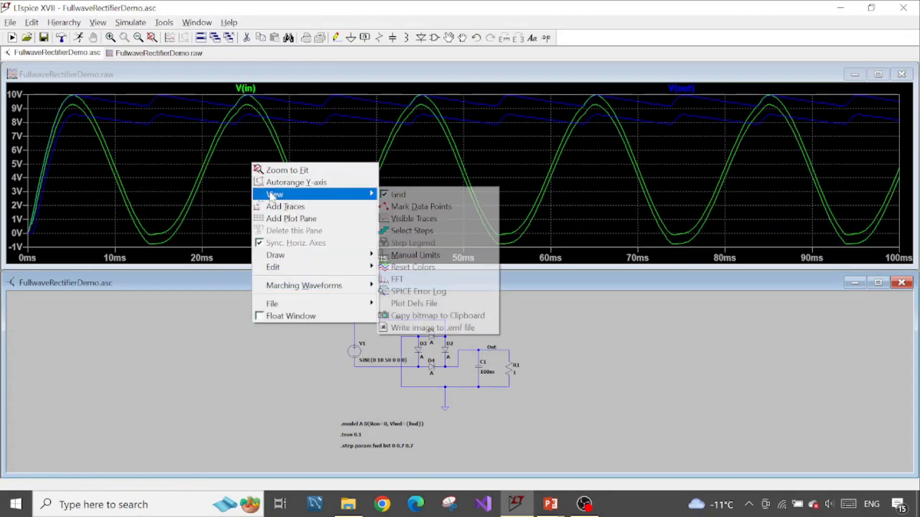
left_click(415, 231)
left_click_drag(439, 142, 231, 181)
left_click(226, 213)
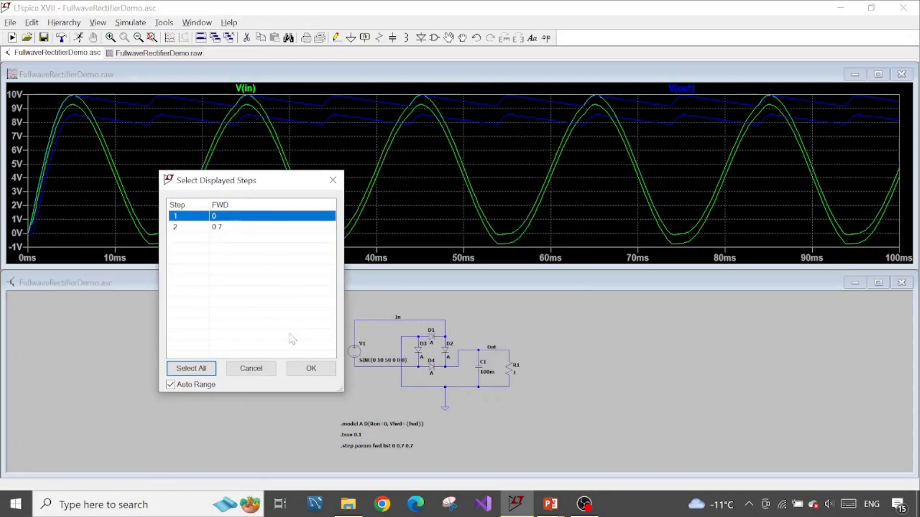
left_click(307, 367)
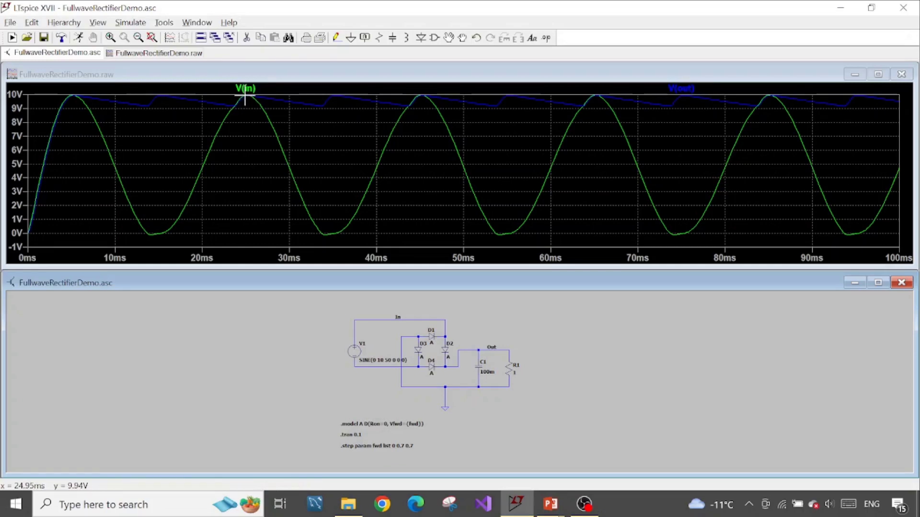
- Switch the waveform plot to display only step 2 (fwd = 0.7)
right_click(251, 120)
mouse_move(360, 158)
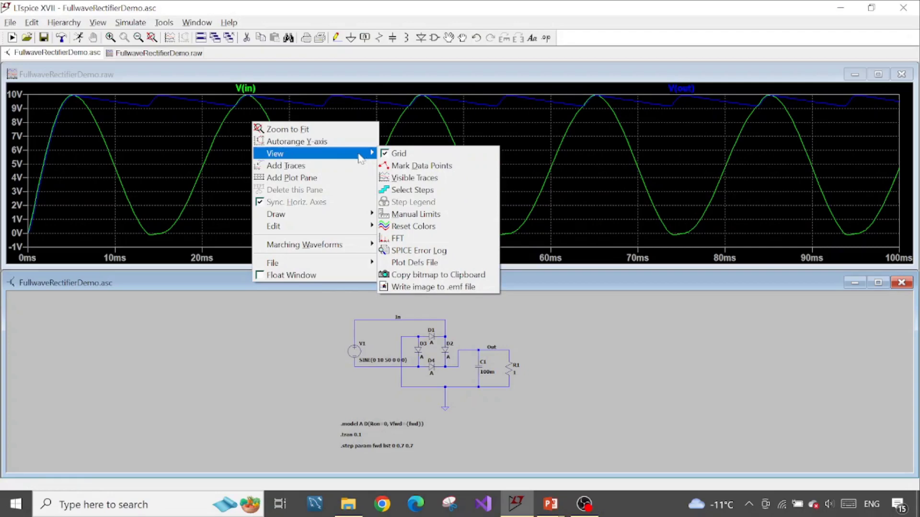
left_click(391, 187)
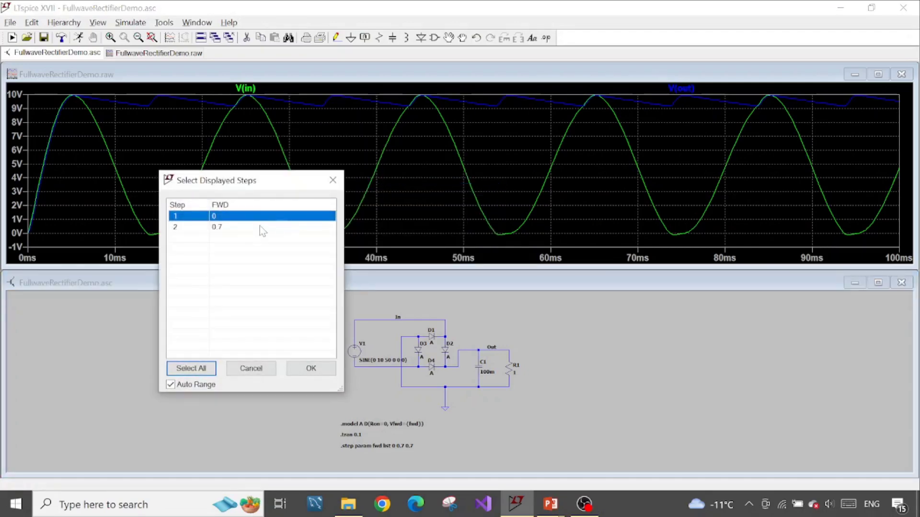
left_click(259, 227)
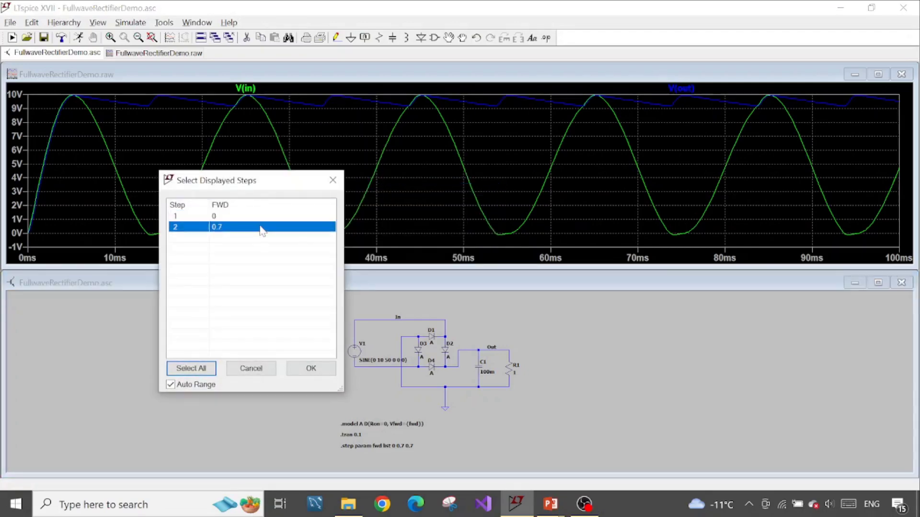
left_click(297, 366)
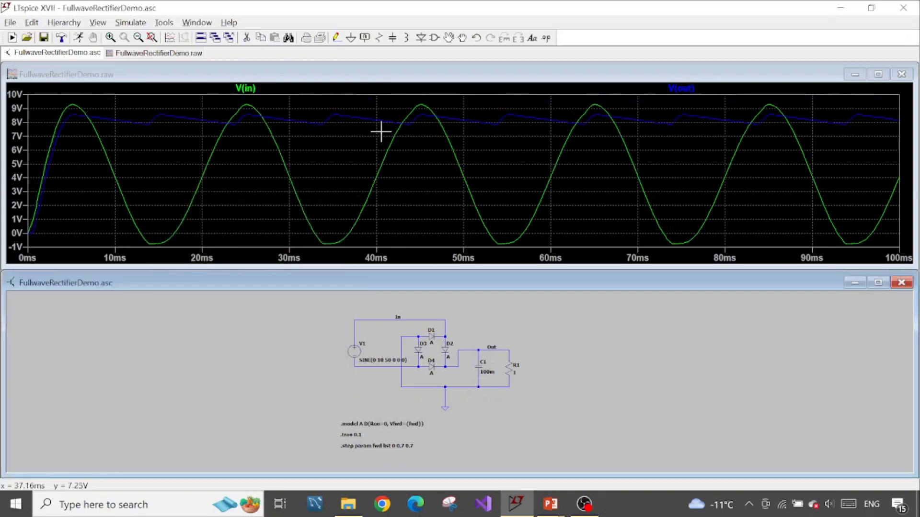
- Attach cursor 1 to V(out) and move it to the peak near 5.1 ms
right_click(698, 88)
left_click(544, 219)
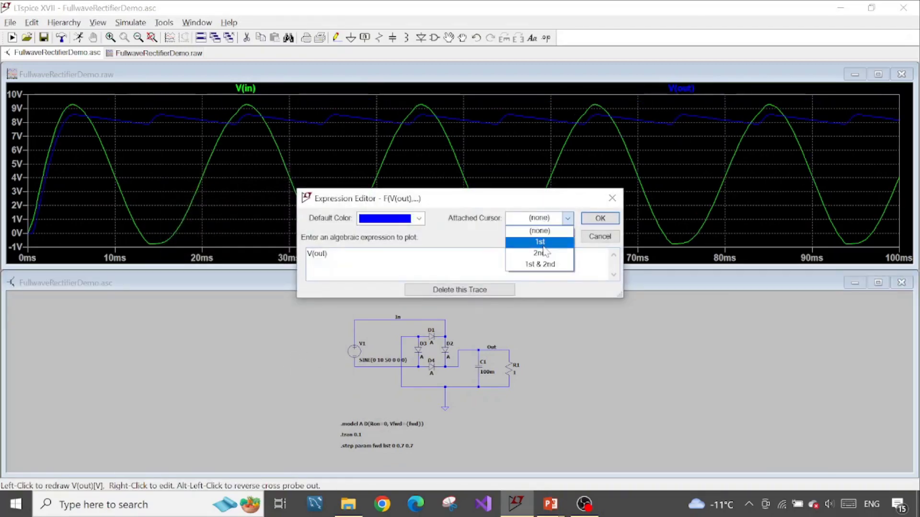
left_click(541, 227)
left_click(600, 218)
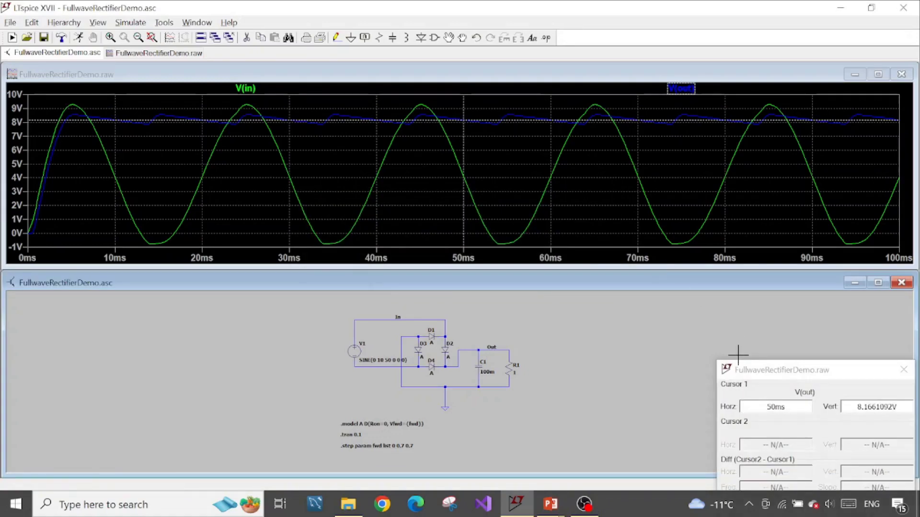
left_click_drag(740, 370, 127, 252)
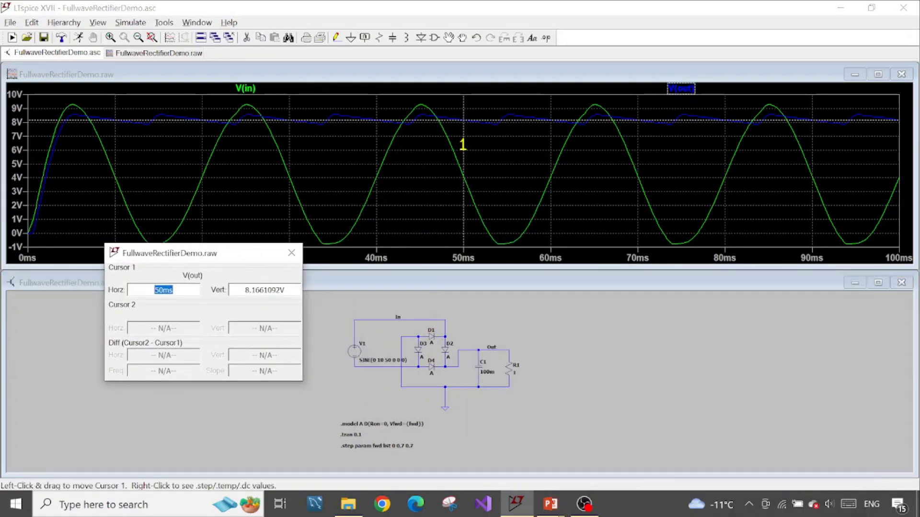
left_click_drag(462, 144, 72, 144)
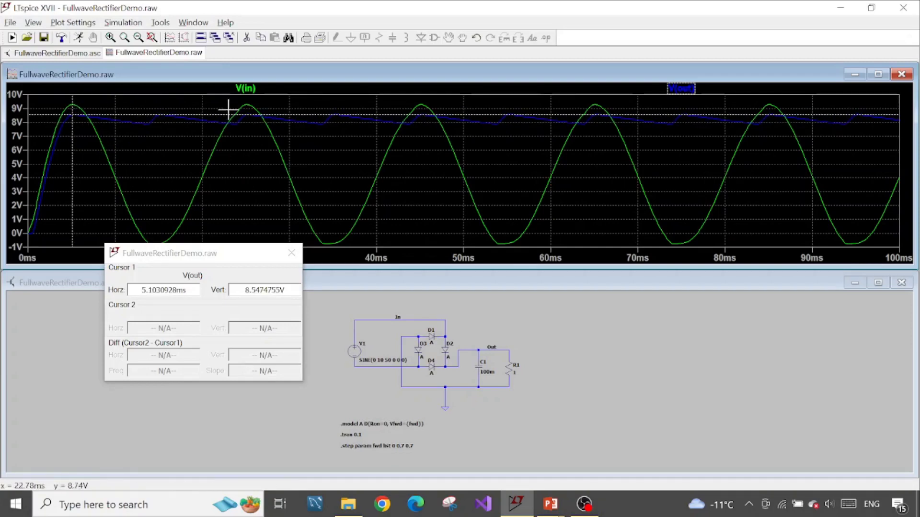
- Attach cursor 2 to V(in) and align it with cursor 1 at 5.103 ms
right_click(251, 88)
left_click(551, 218)
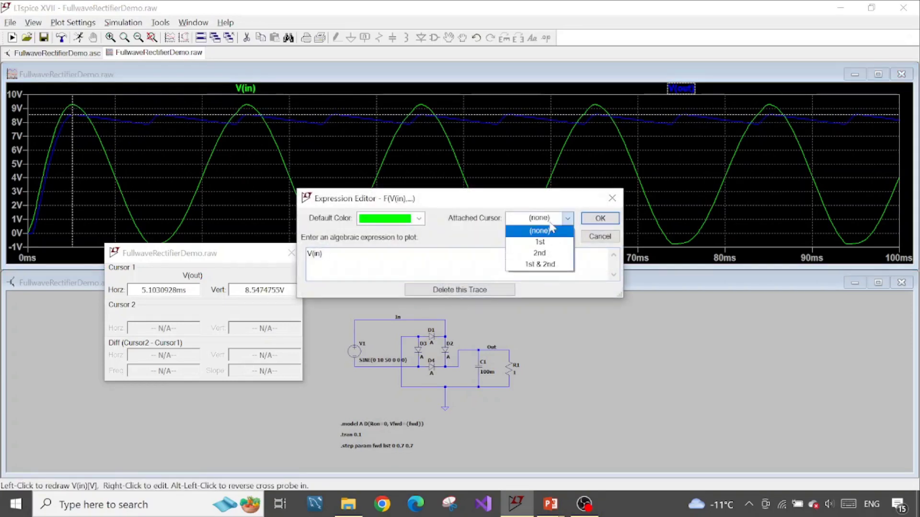
left_click(540, 252)
left_click(604, 218)
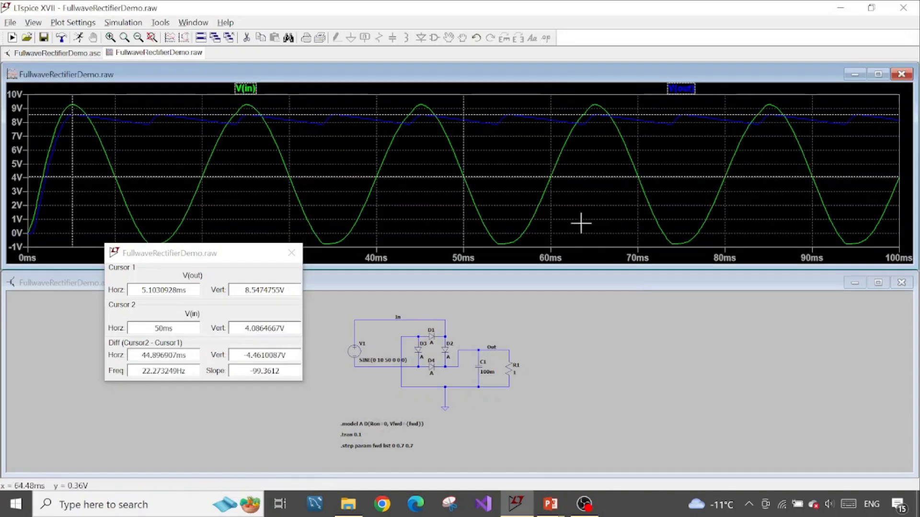
left_click_drag(463, 216, 72, 186)
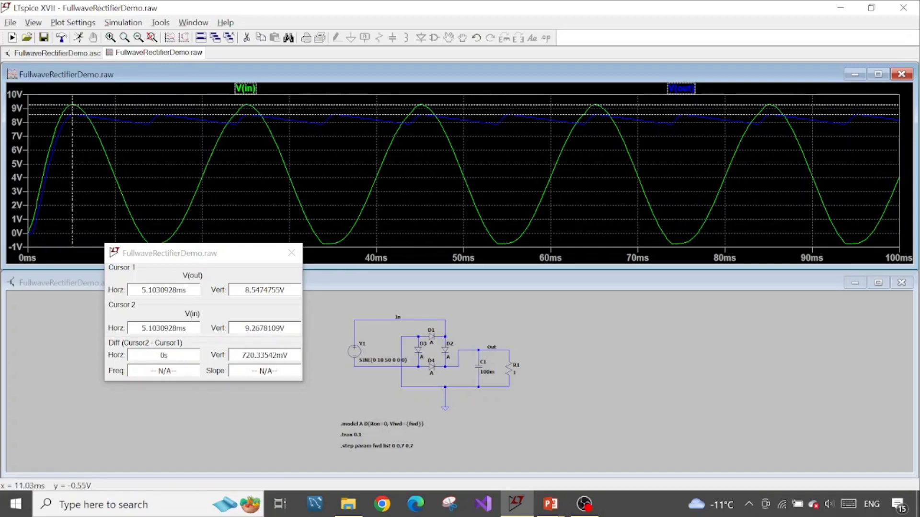
- Select the 720.33542 mV vertical difference between V(in) and V(out)
left_click(228, 358)
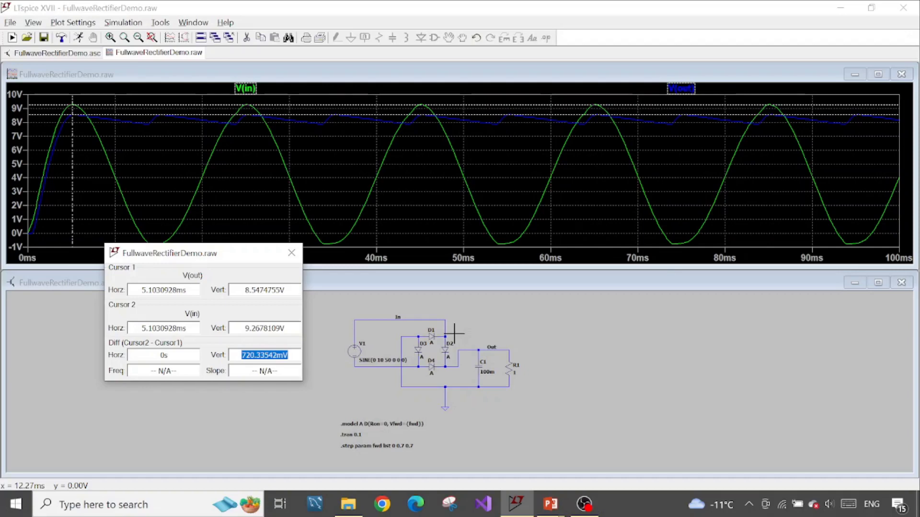
left_click(242, 355)
left_click_drag(242, 355, 288, 355)
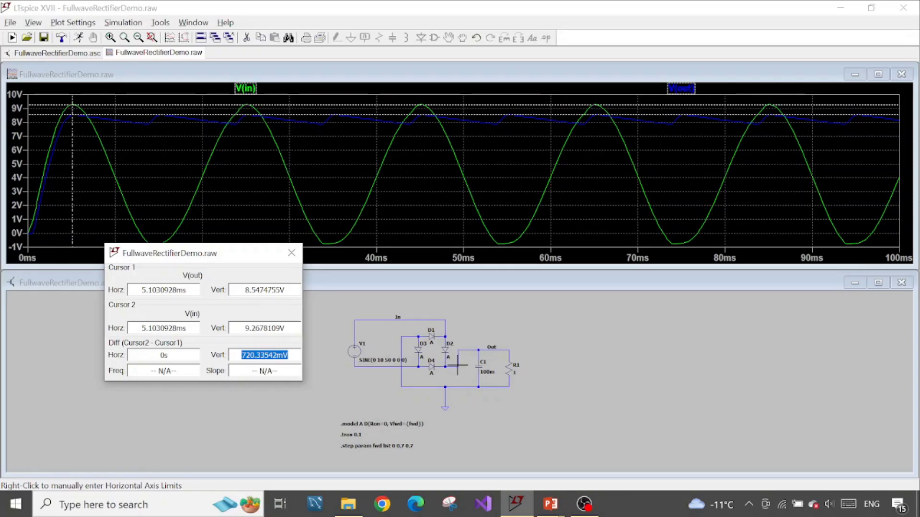
left_click(590, 513)
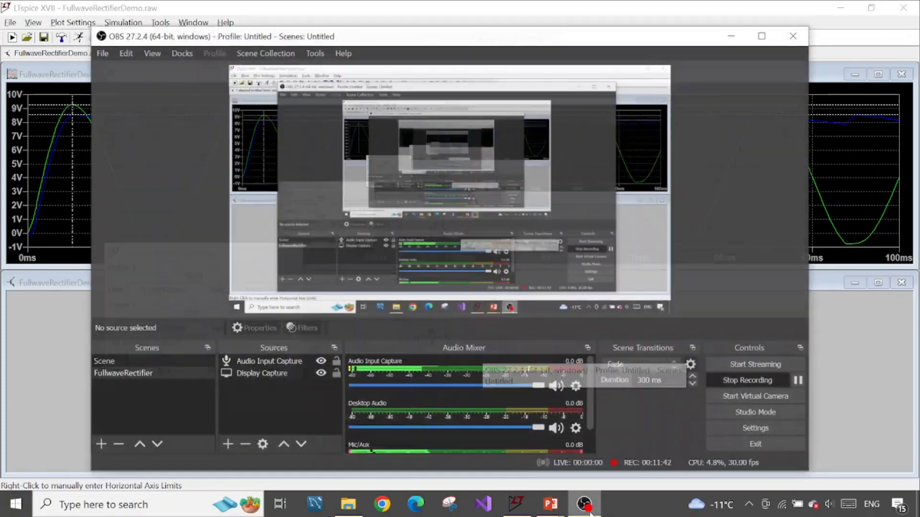